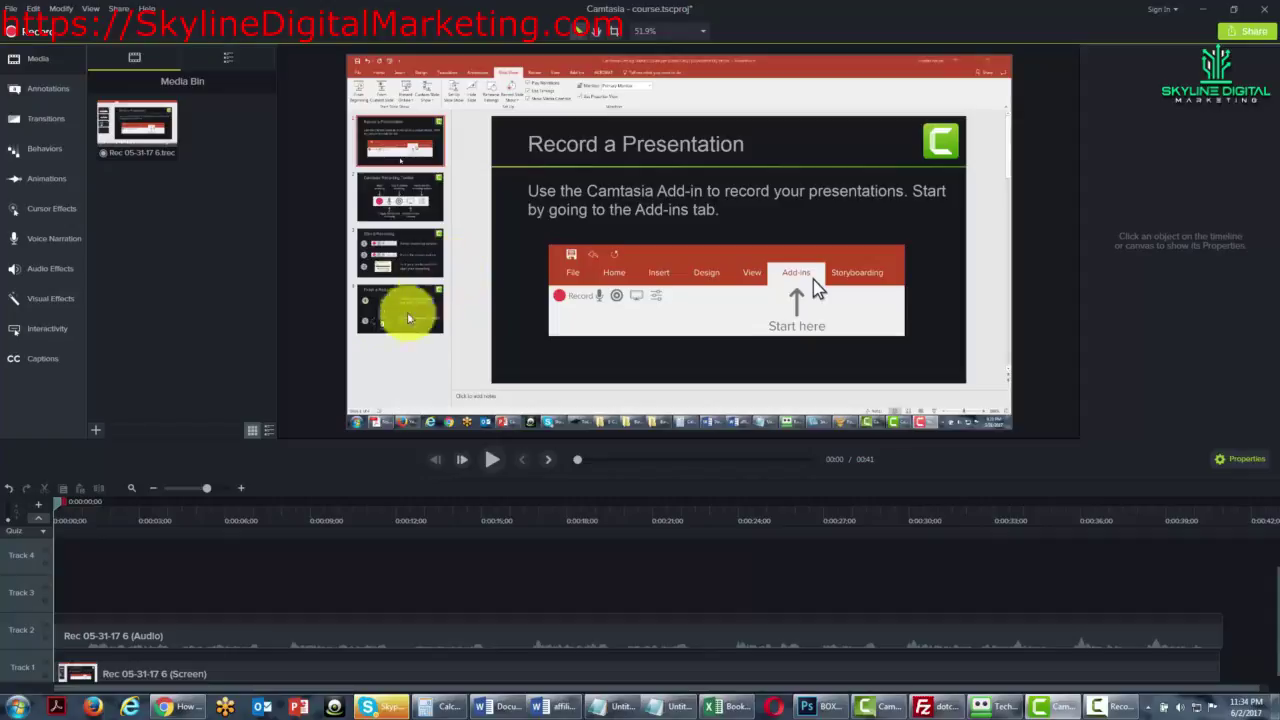
Remove the empty Track 4 and Track 3 from the timeline
right_click(24, 564)
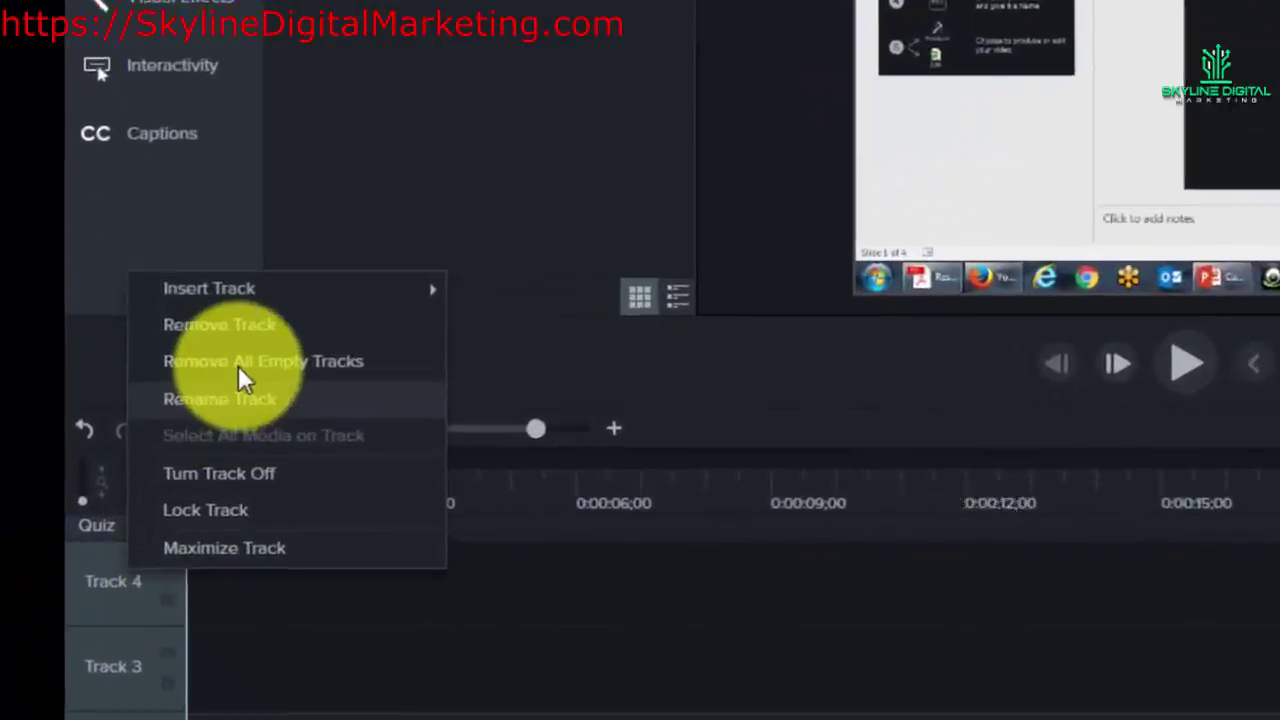
left_click(244, 328)
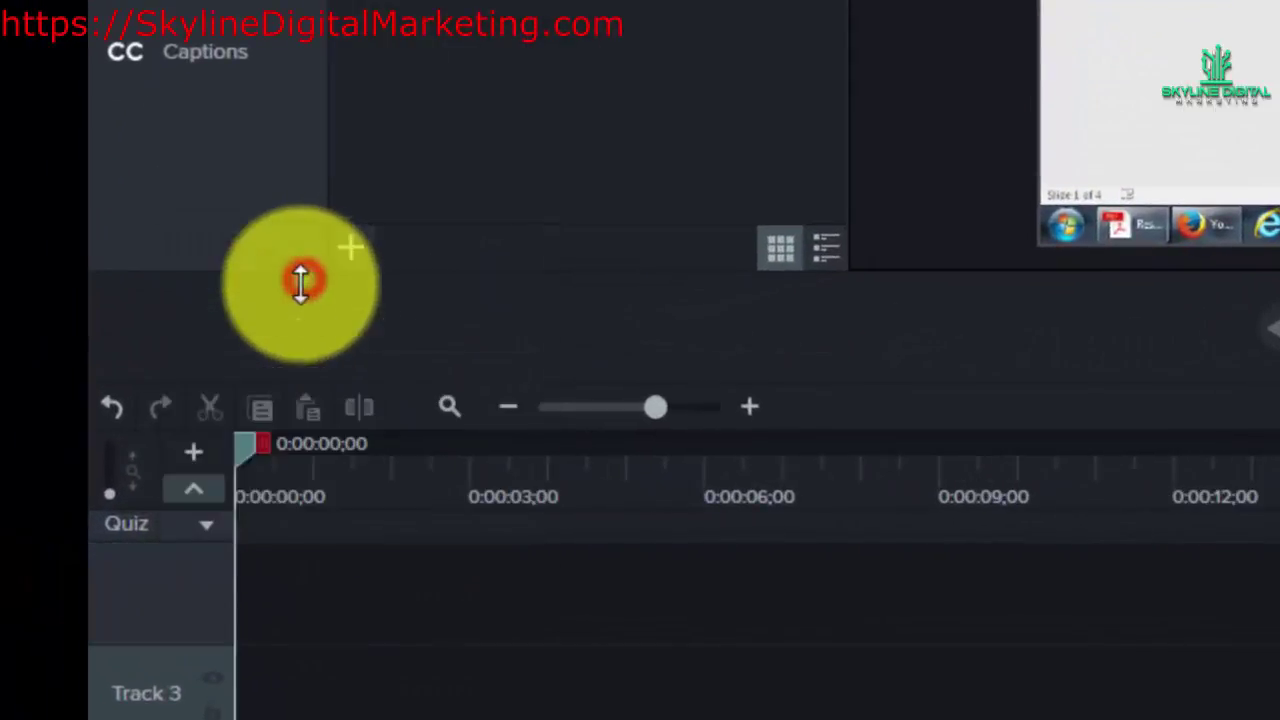
right_click(150, 697)
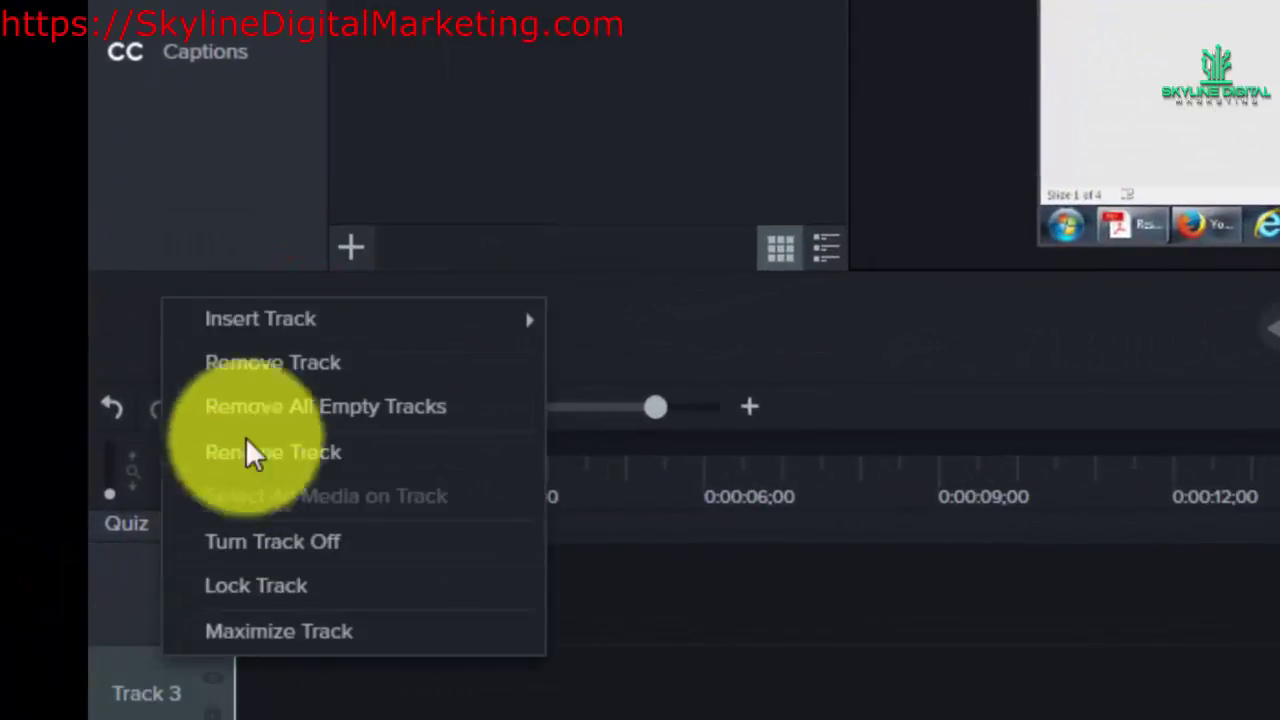
left_click(268, 368)
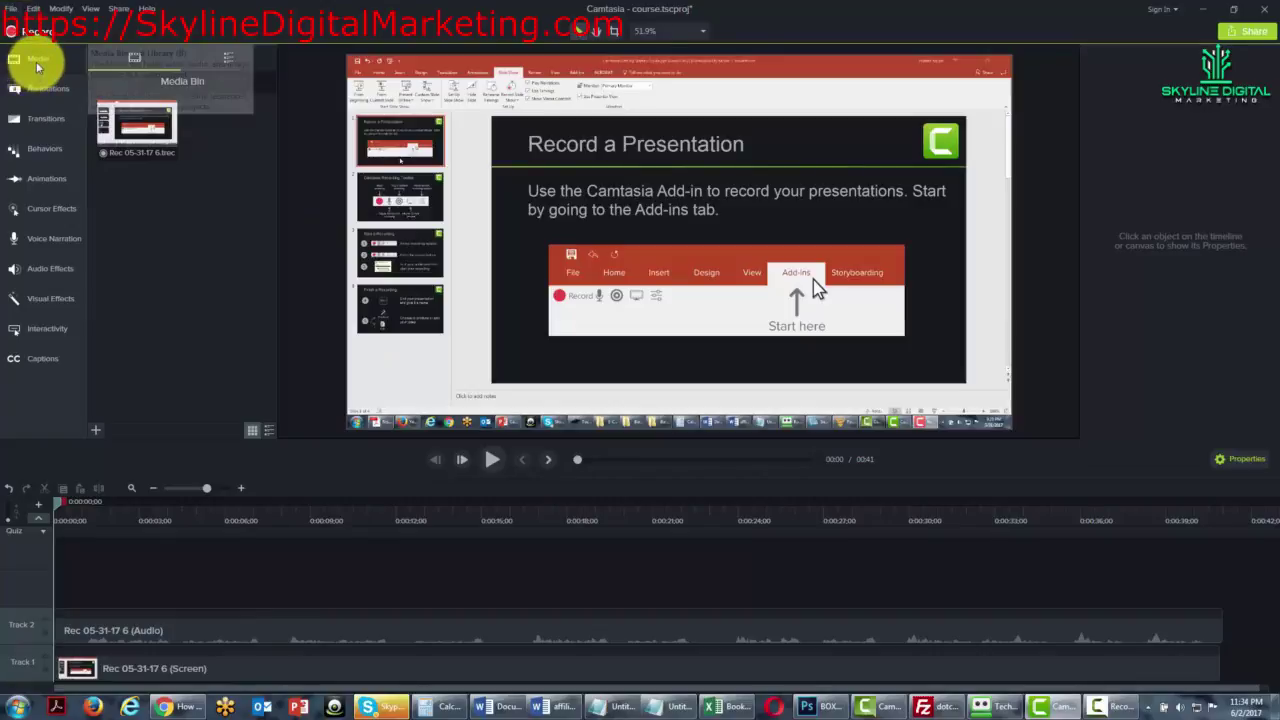
left_click(37, 64)
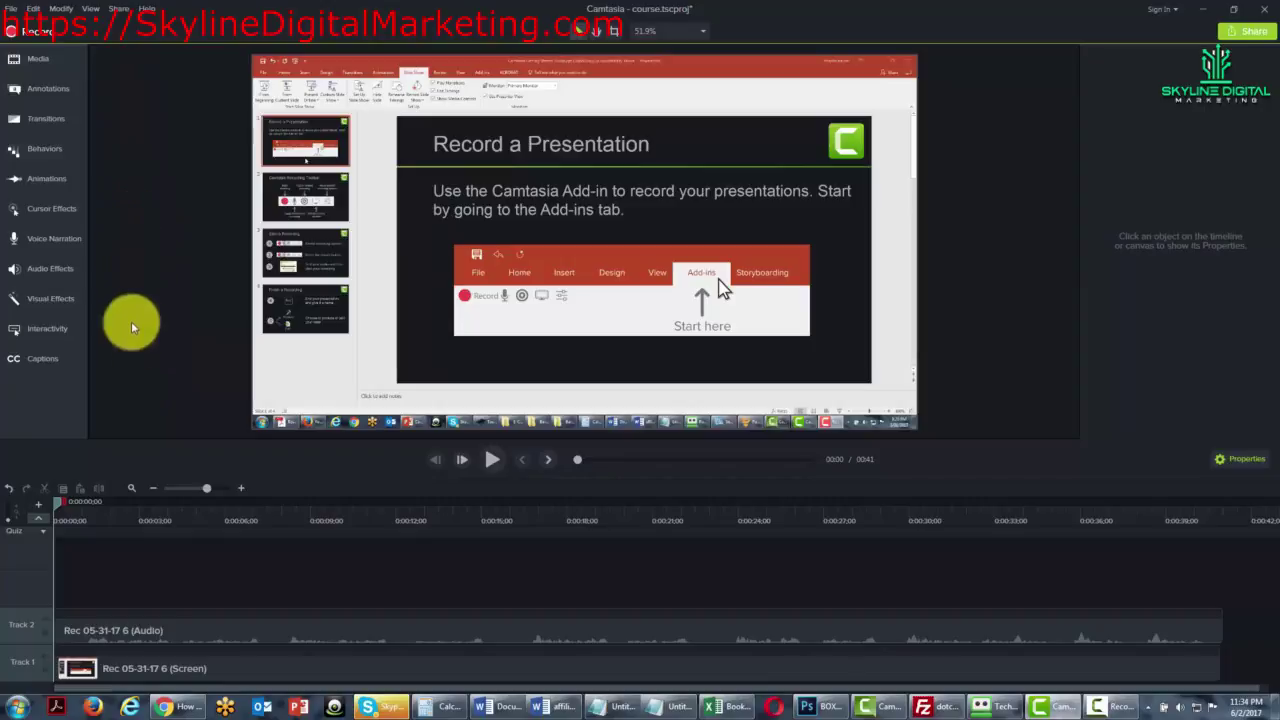
left_click(38, 60)
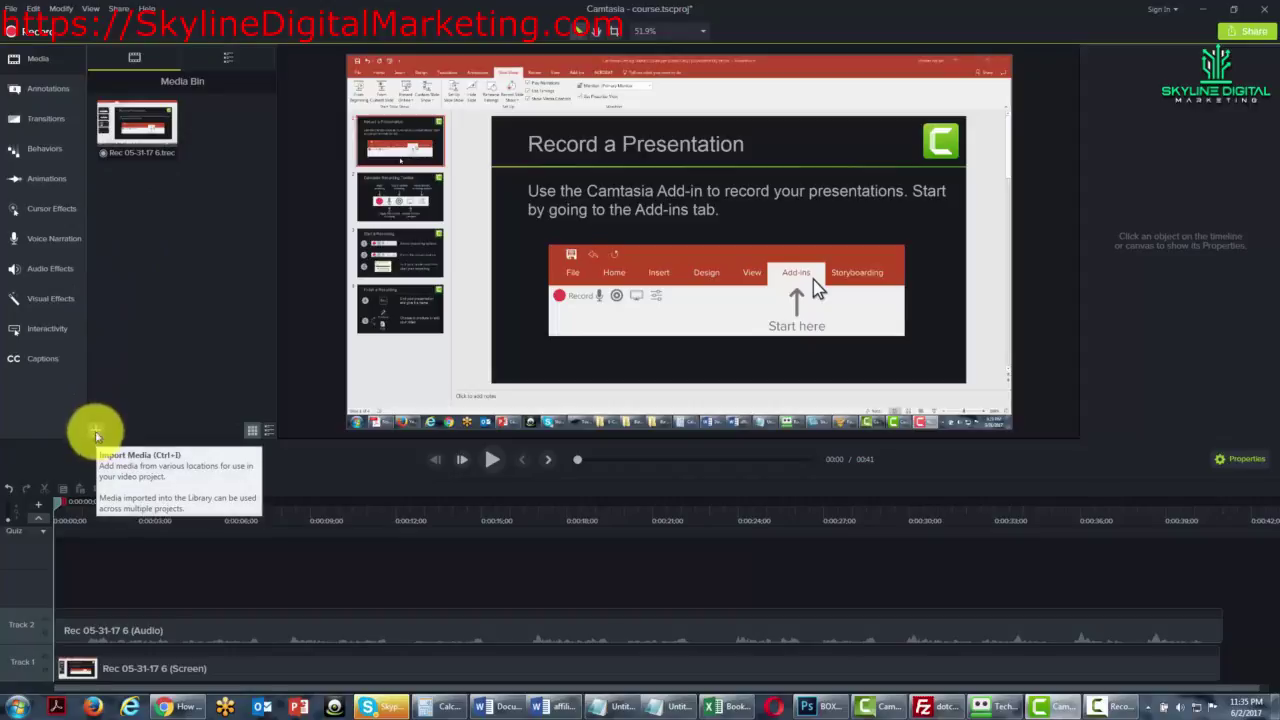
Import the interview MP3 from the Music library into the Media Bin and select it
left_click(12, 8)
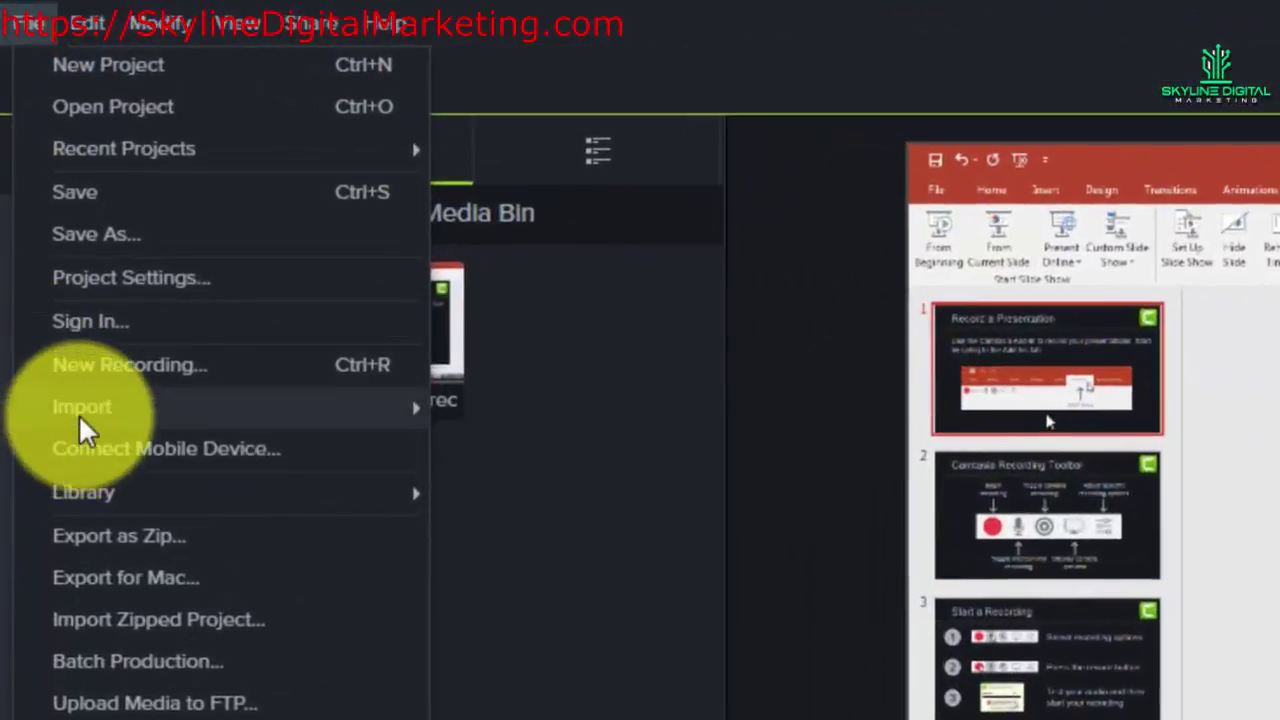
mouse_move(78, 414)
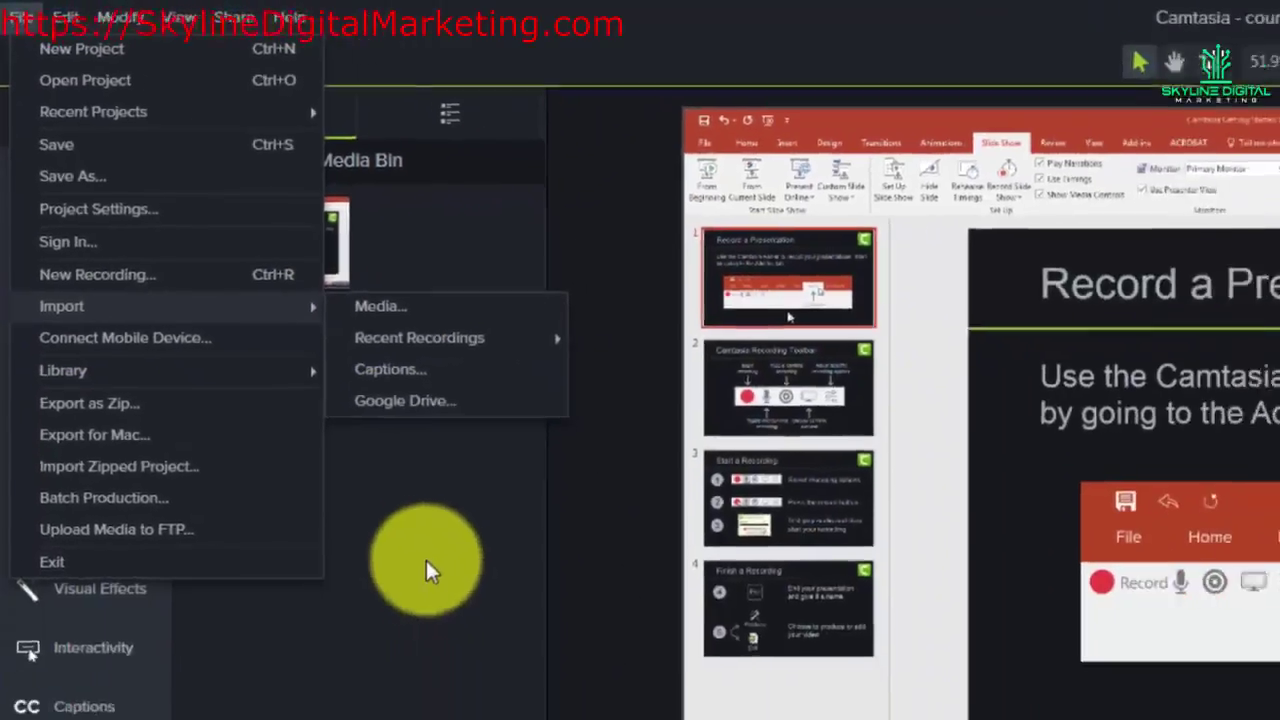
left_click(563, 719)
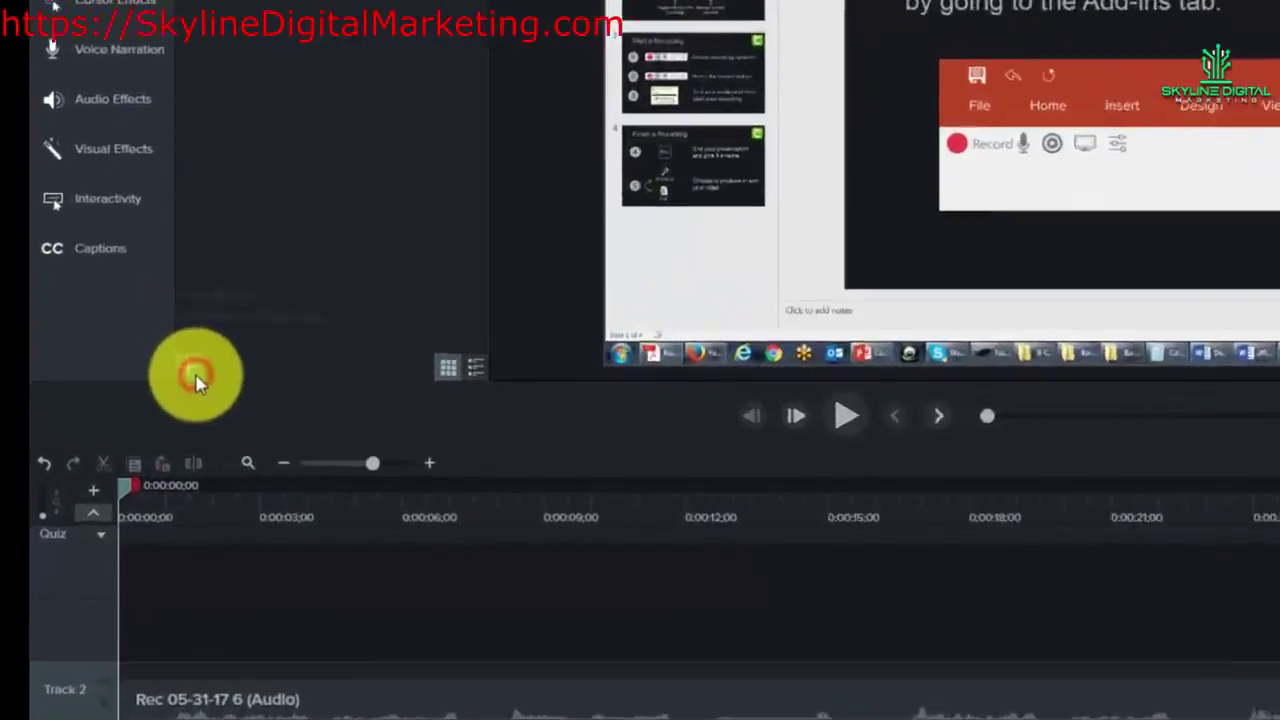
left_click(98, 434)
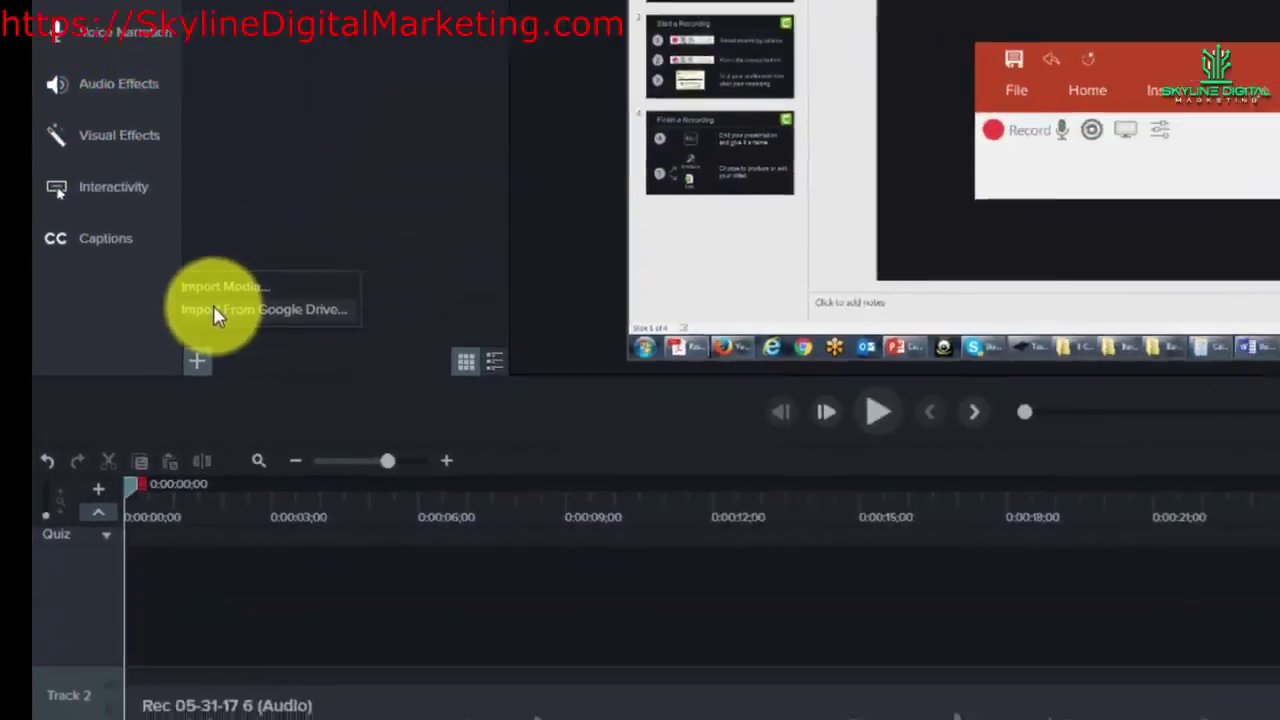
left_click(394, 136)
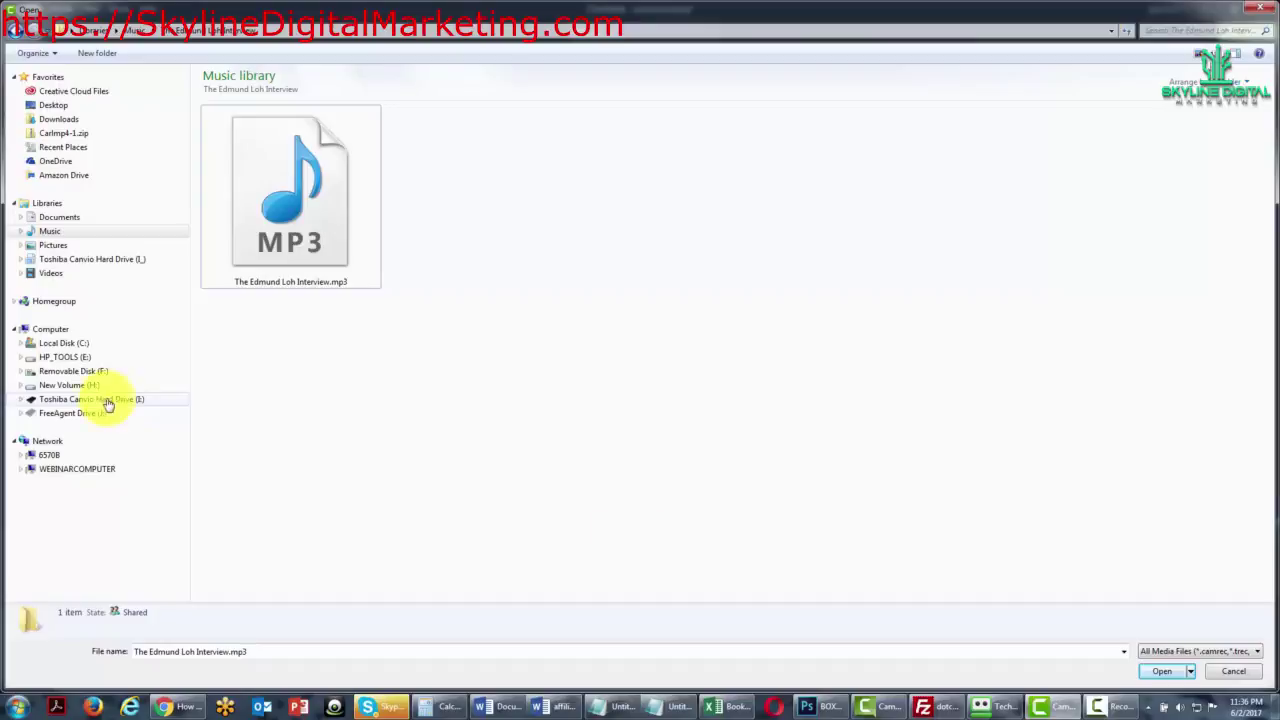
left_click(256, 218)
left_click(1158, 670)
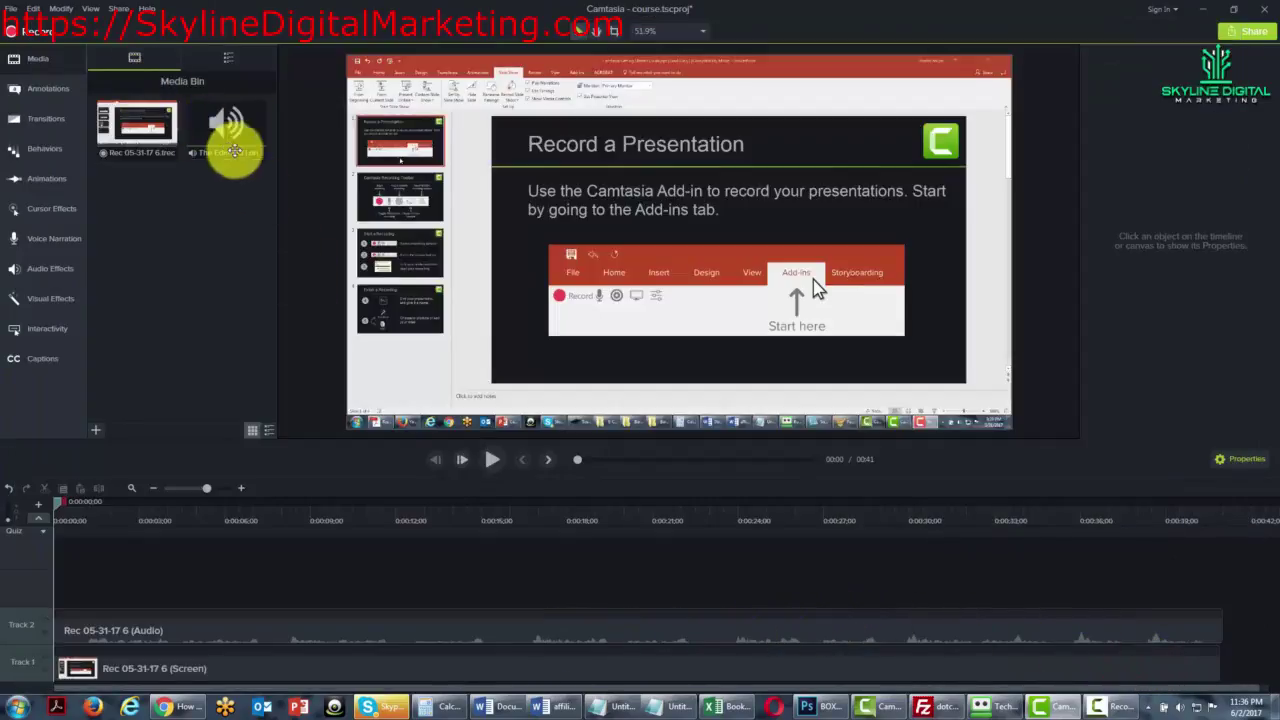
left_click(234, 140)
left_click_drag(251, 128, 237, 141)
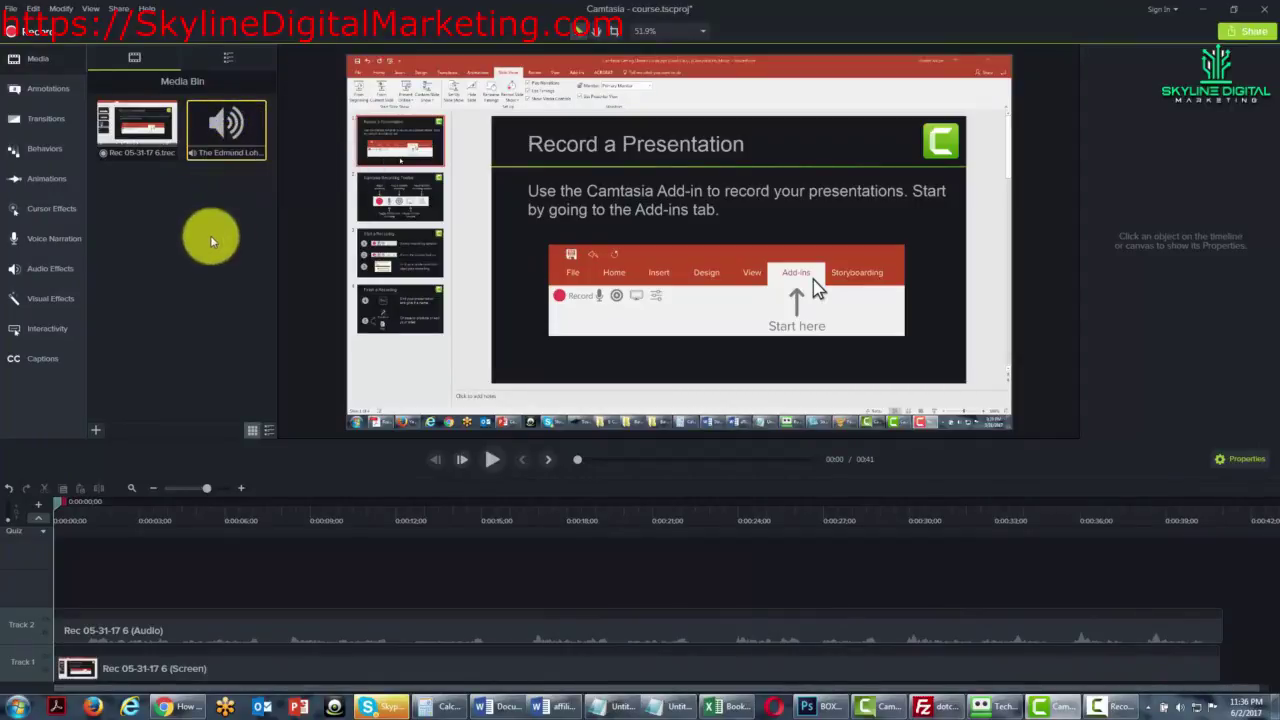
left_click(15, 8)
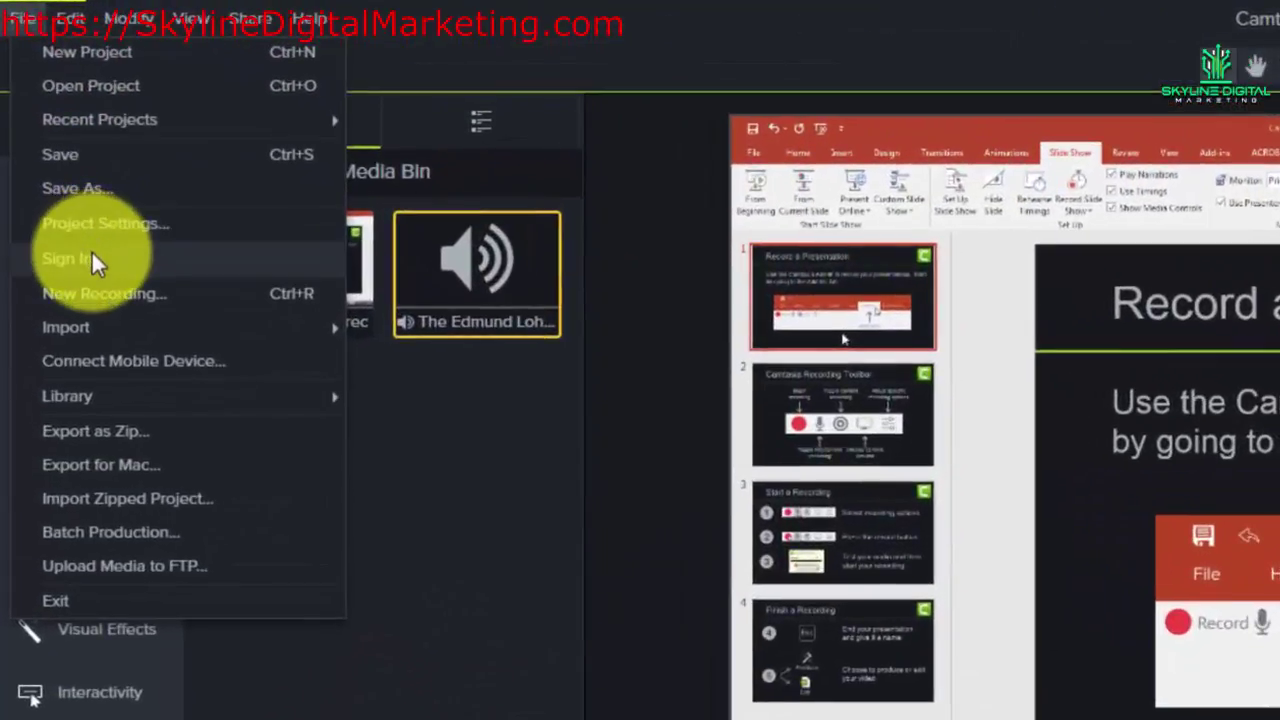
mouse_move(109, 330)
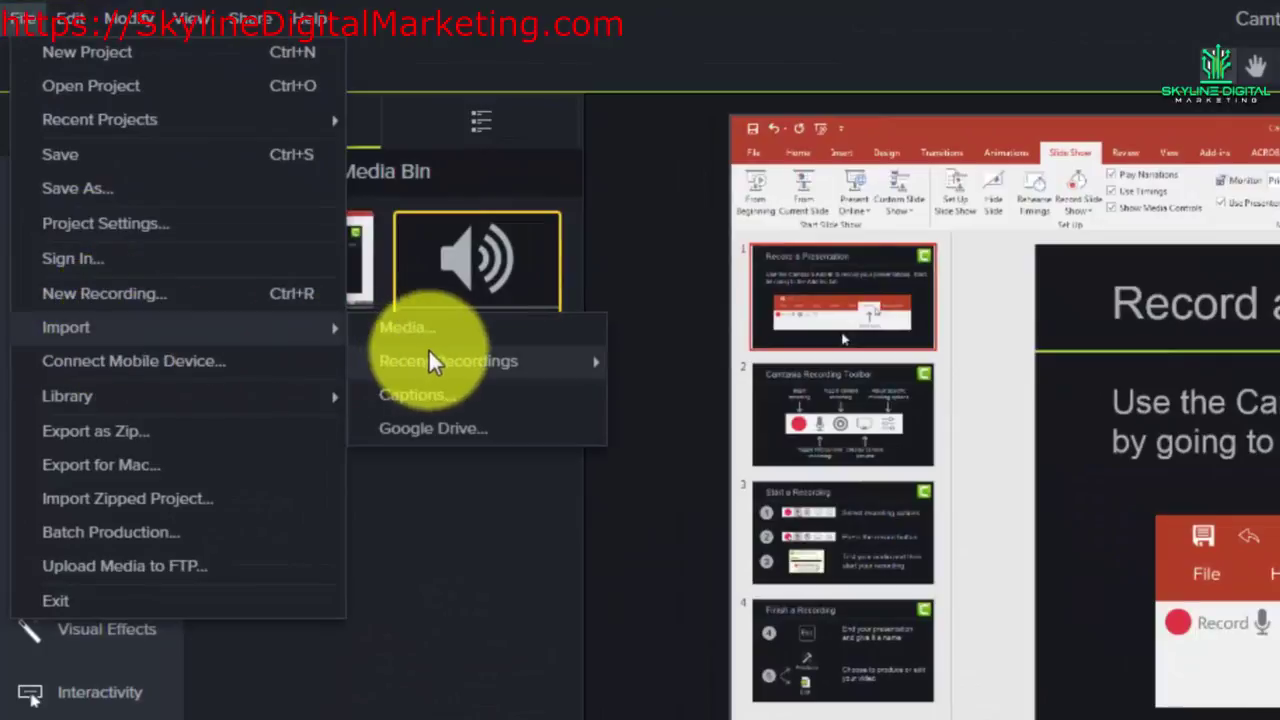
mouse_move(432, 361)
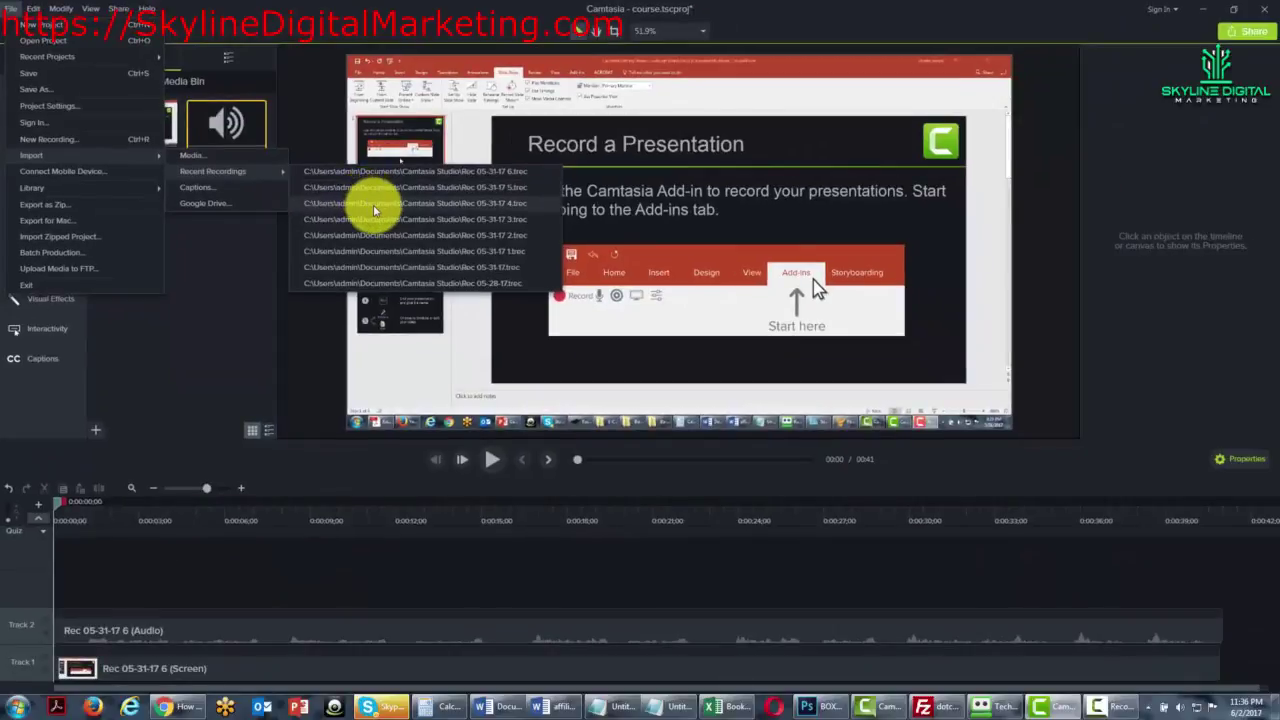
left_click(373, 204)
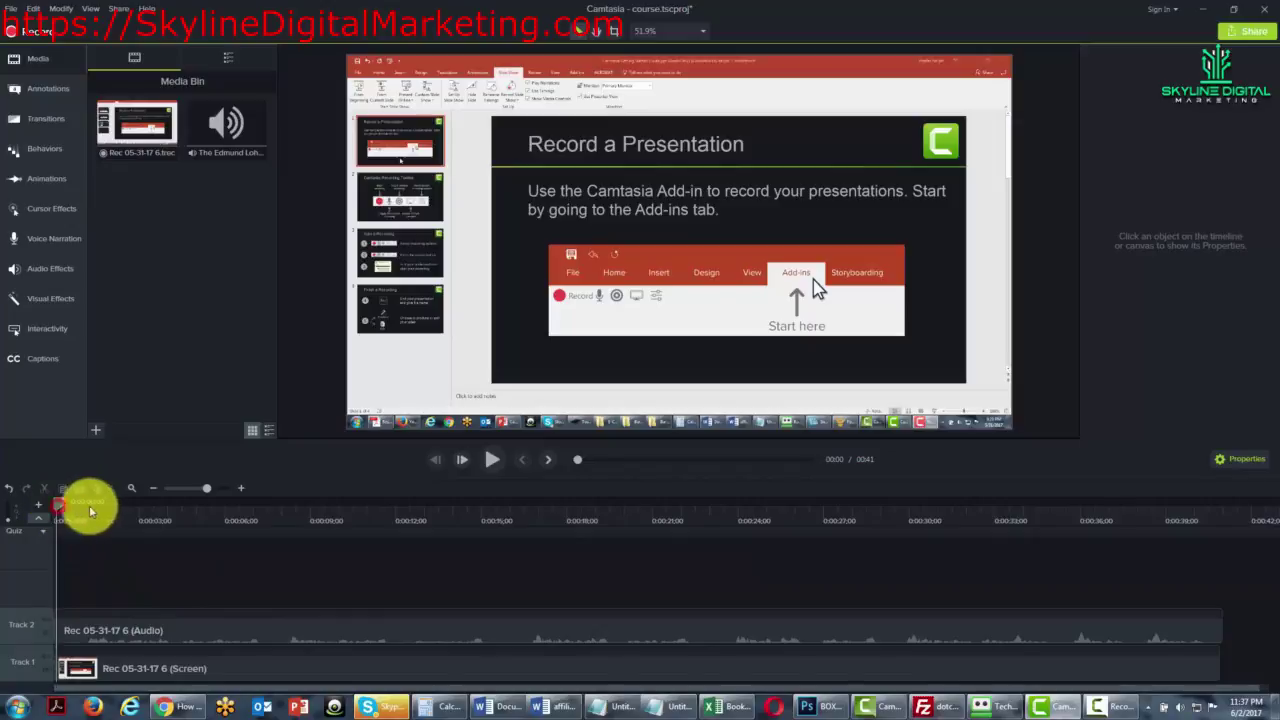
Add the interview audio to the timeline on Track 3, starting at 0:00
left_click_drag(90, 511, 299, 530)
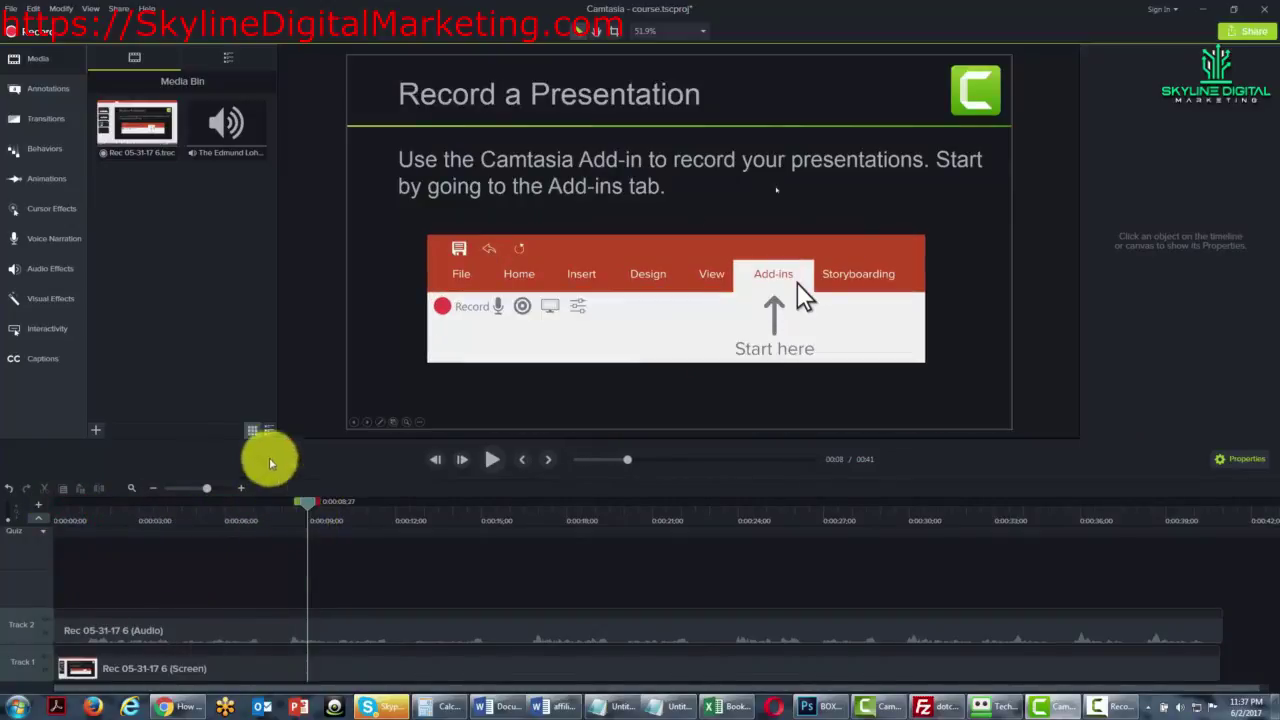
right_click(227, 144)
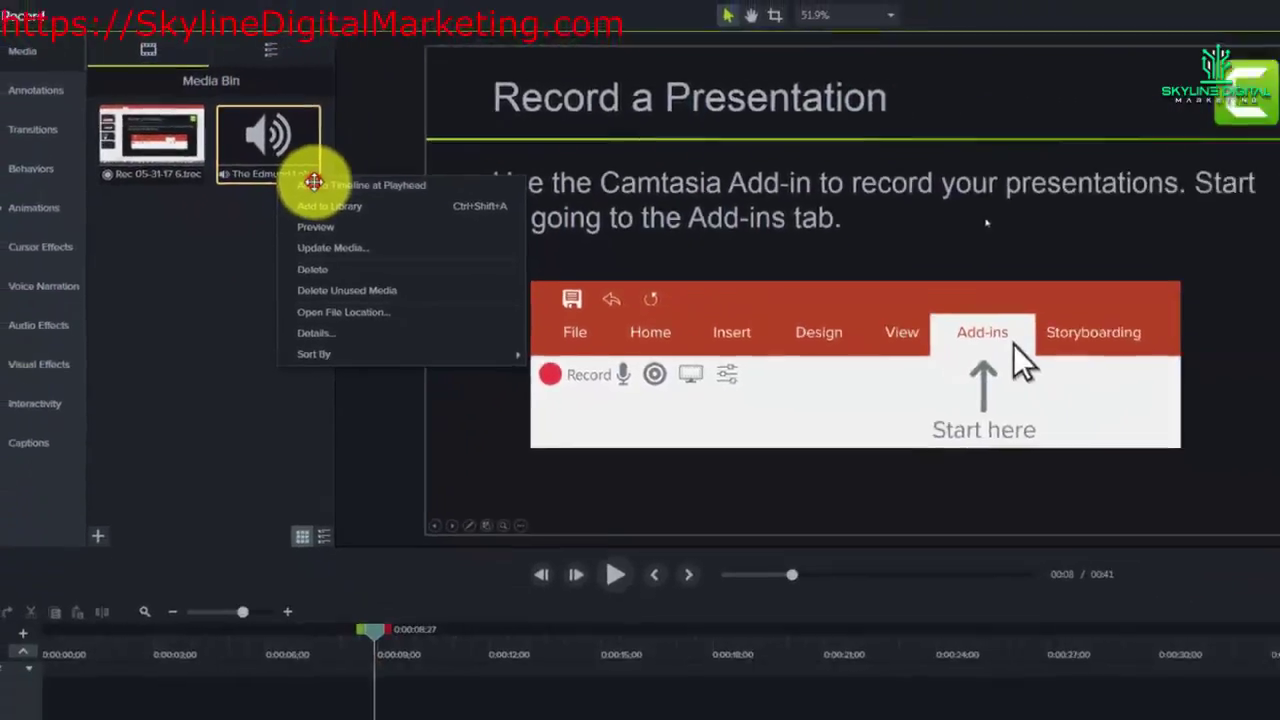
left_click(462, 251)
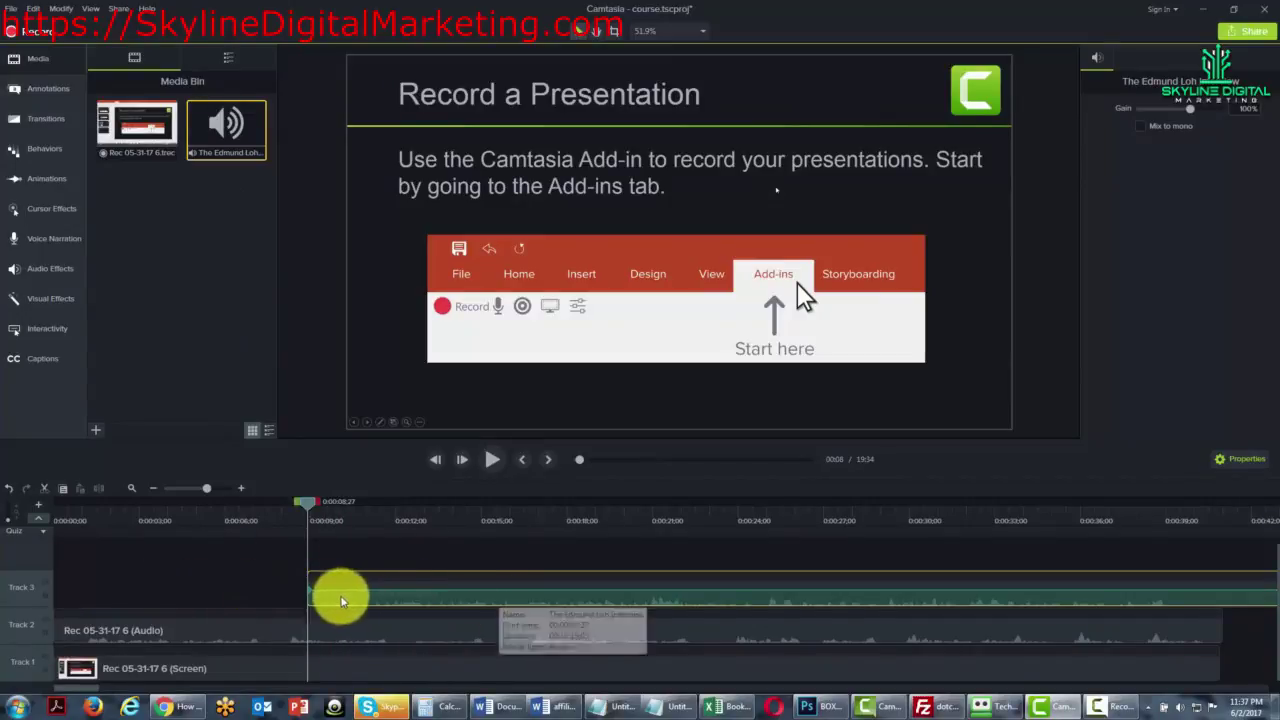
left_click_drag(300, 510, 14, 500)
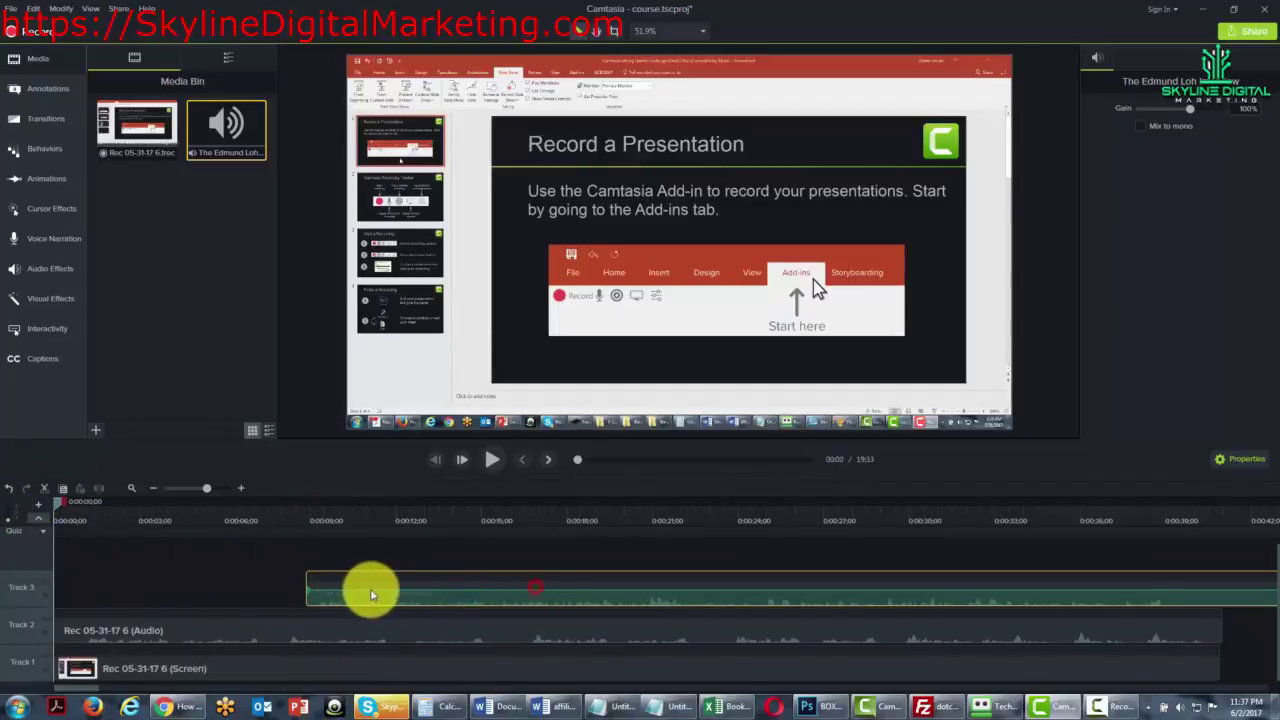
left_click_drag(371, 591, 137, 625)
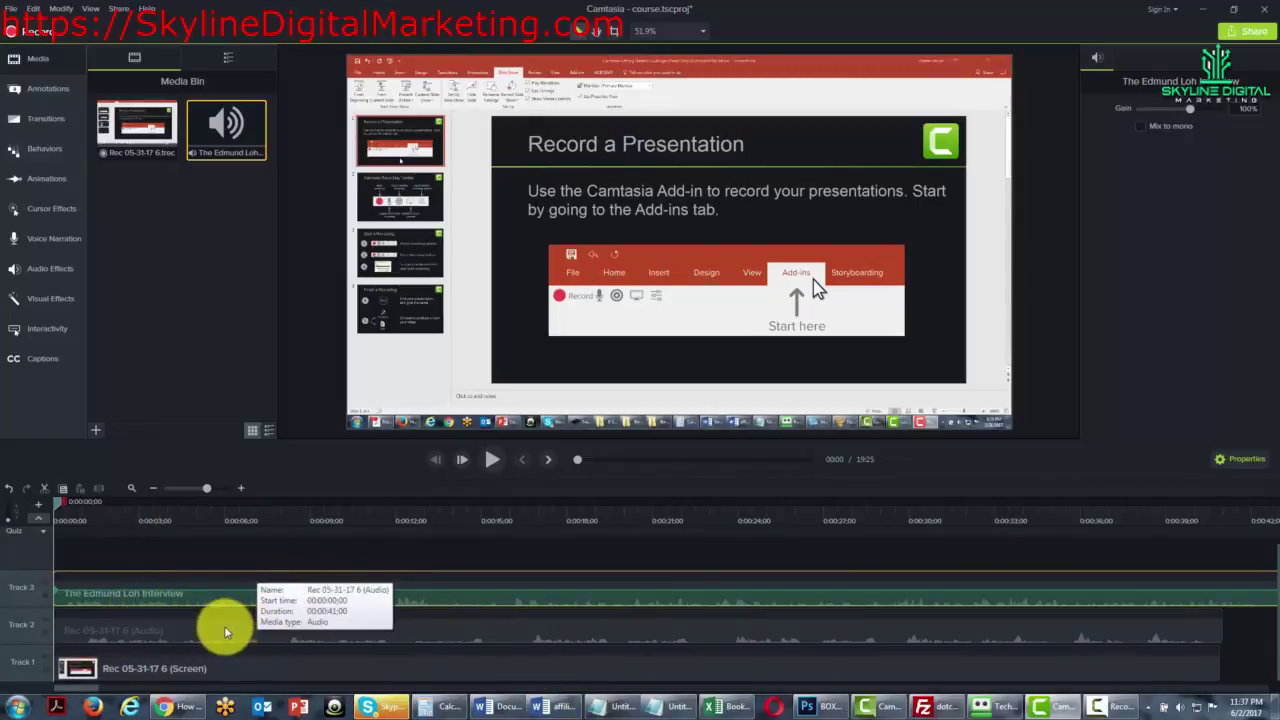
Delete the interview clip from Track 3, restoring the Track 2 audio deleted by mistake
left_click(226, 631)
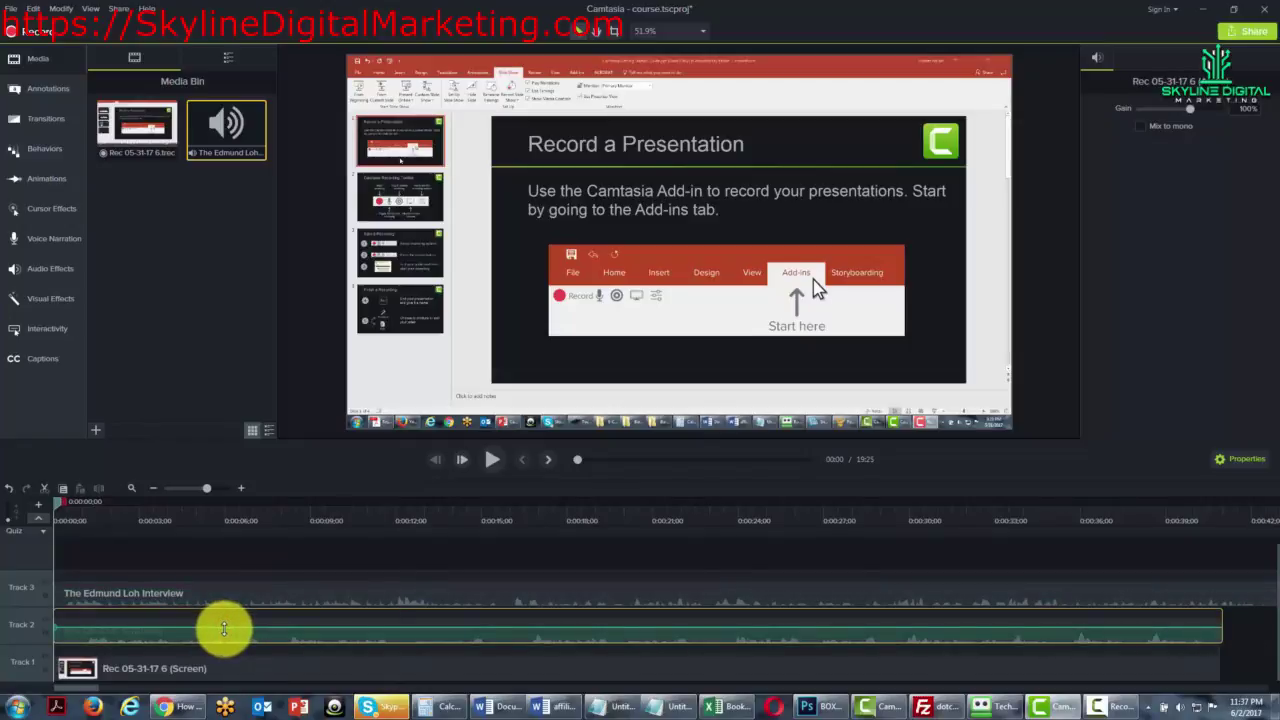
key("Delete")
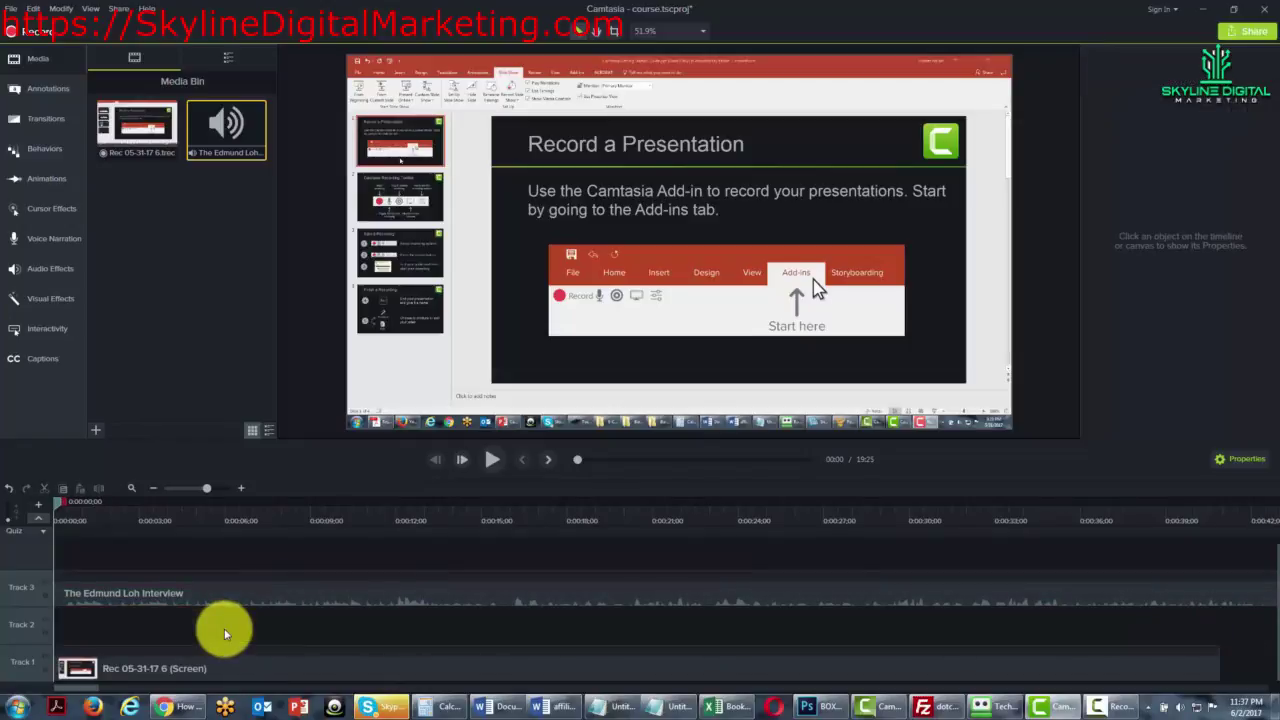
left_click(8, 488)
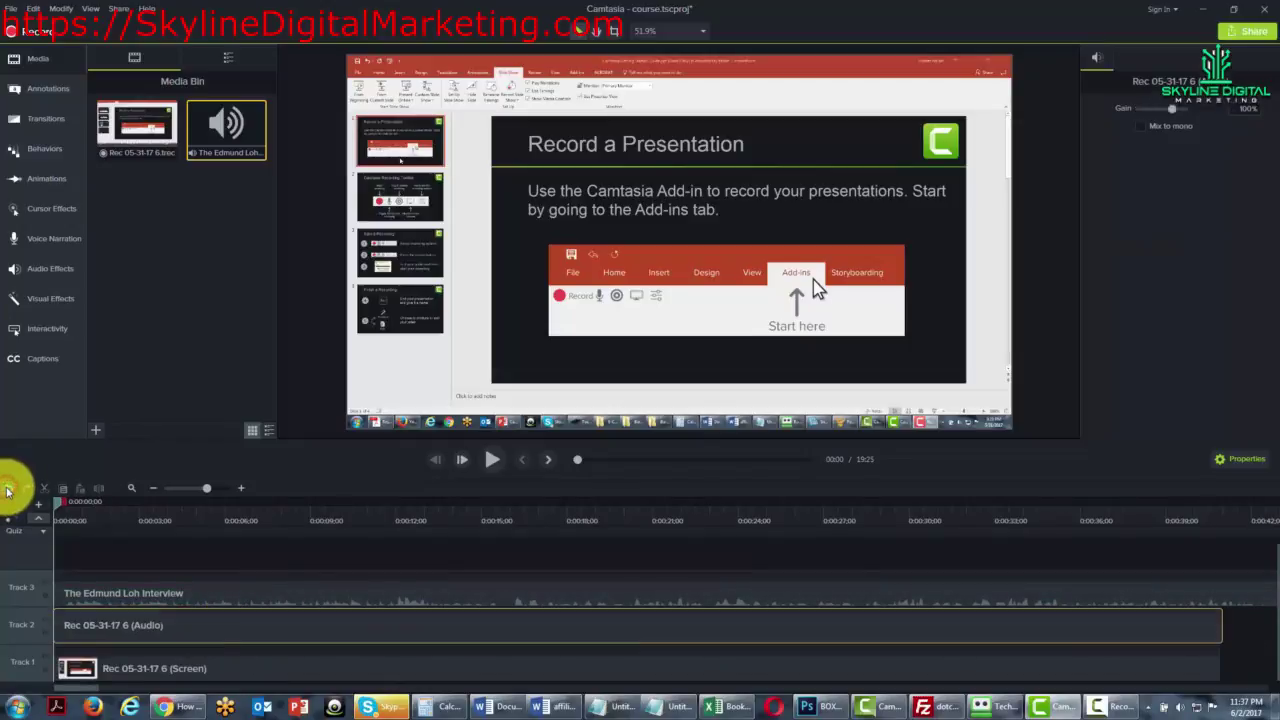
left_click(279, 591)
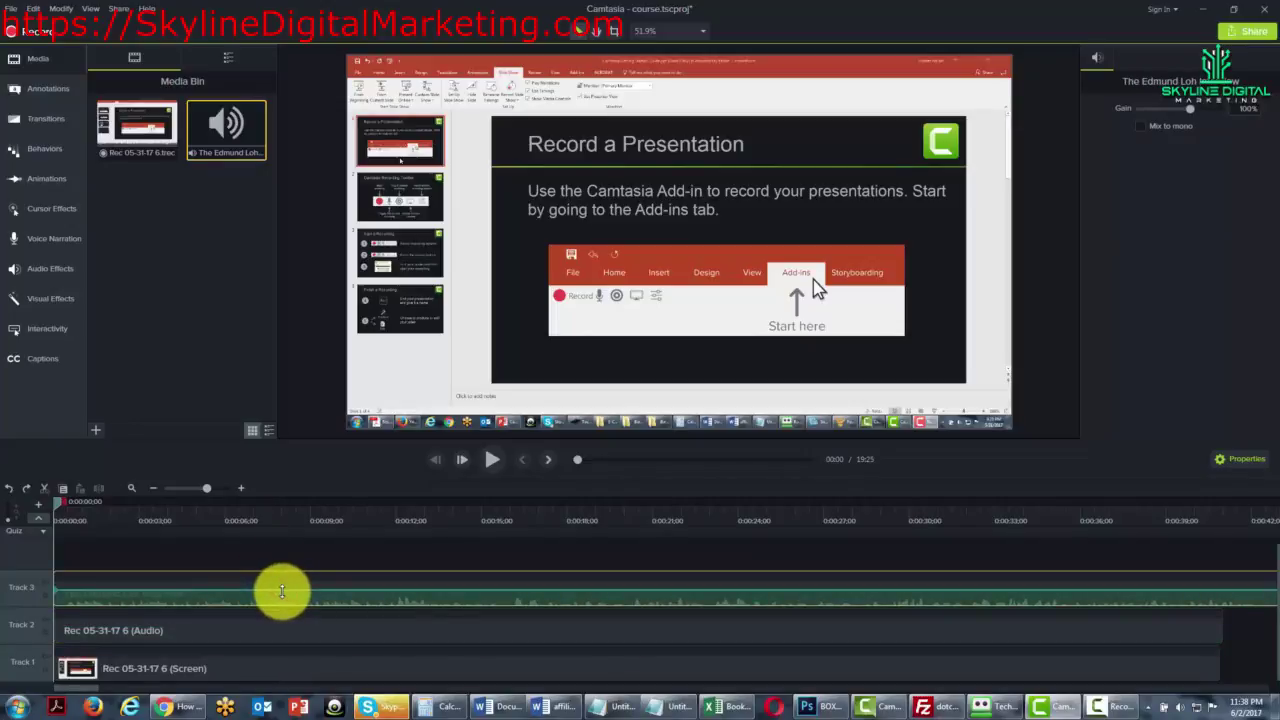
key("Delete")
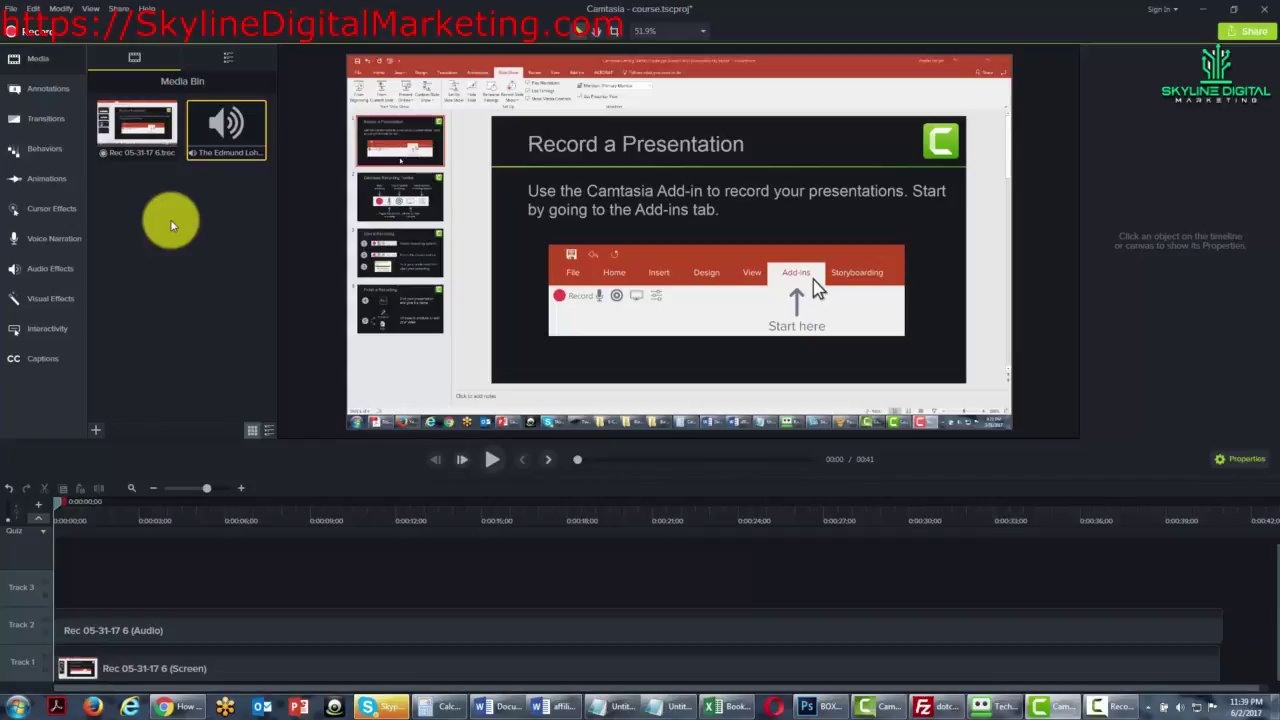
Save the project with Save As under the name 0001-course-file.tscproj
left_click(22, 9)
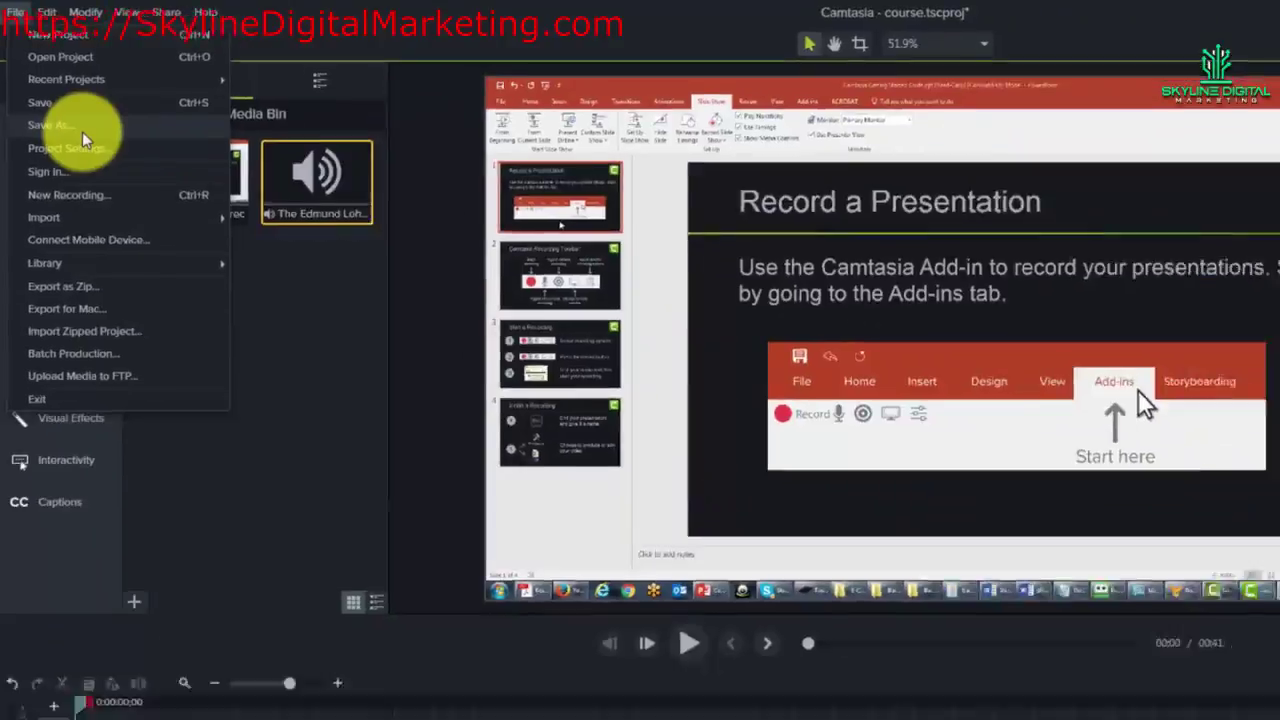
left_click(177, 283)
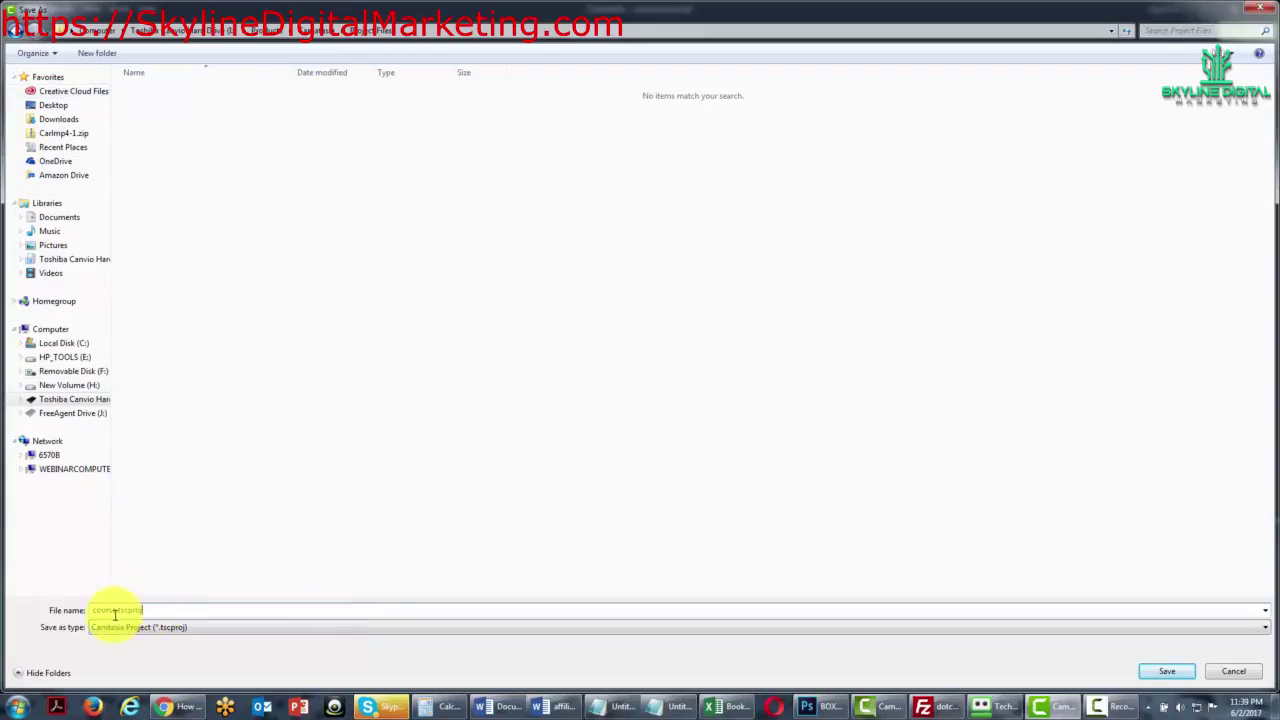
left_click(148, 611)
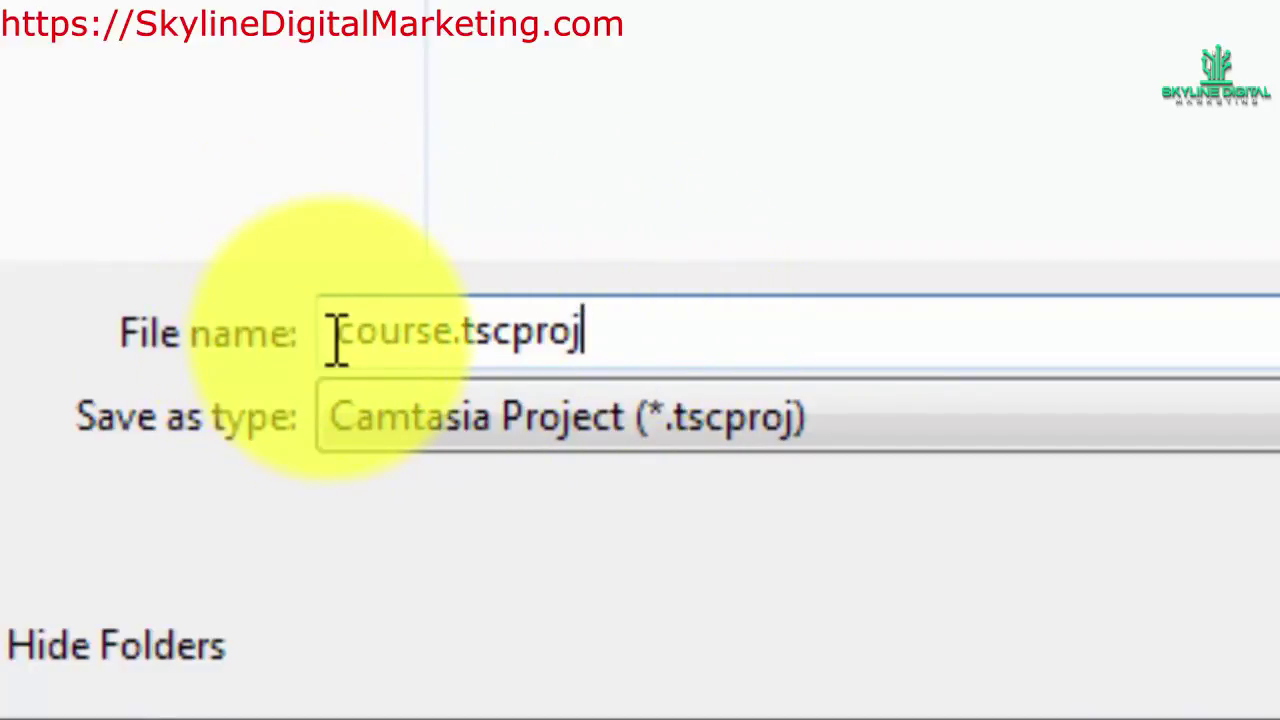
left_click(338, 335)
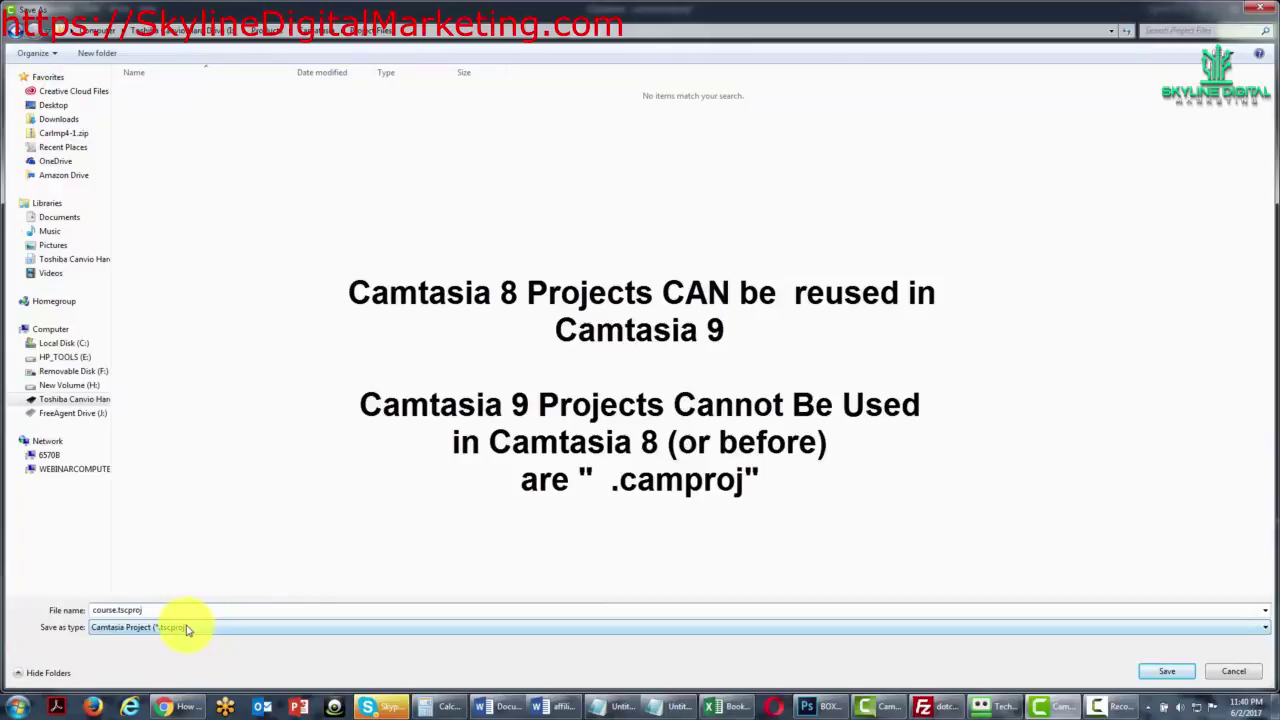
left_click(116, 609)
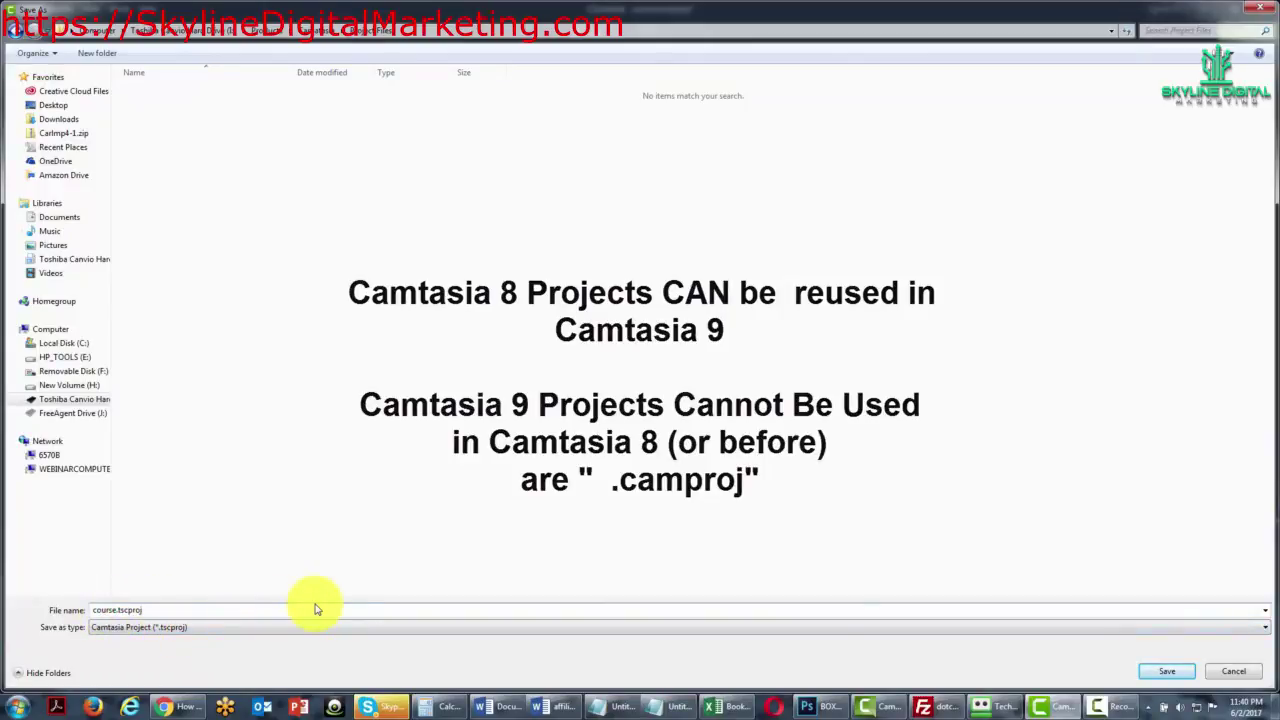
type("-file")
key("Home")
type("0001-")
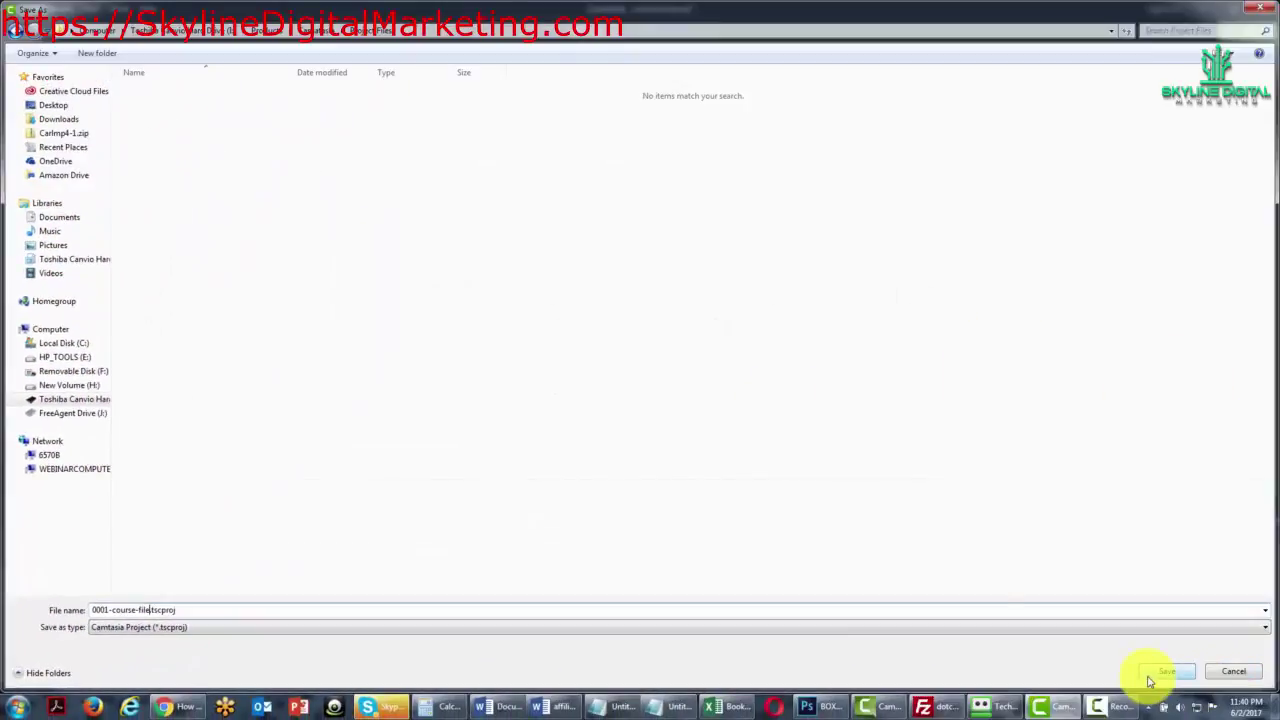
left_click(1152, 677)
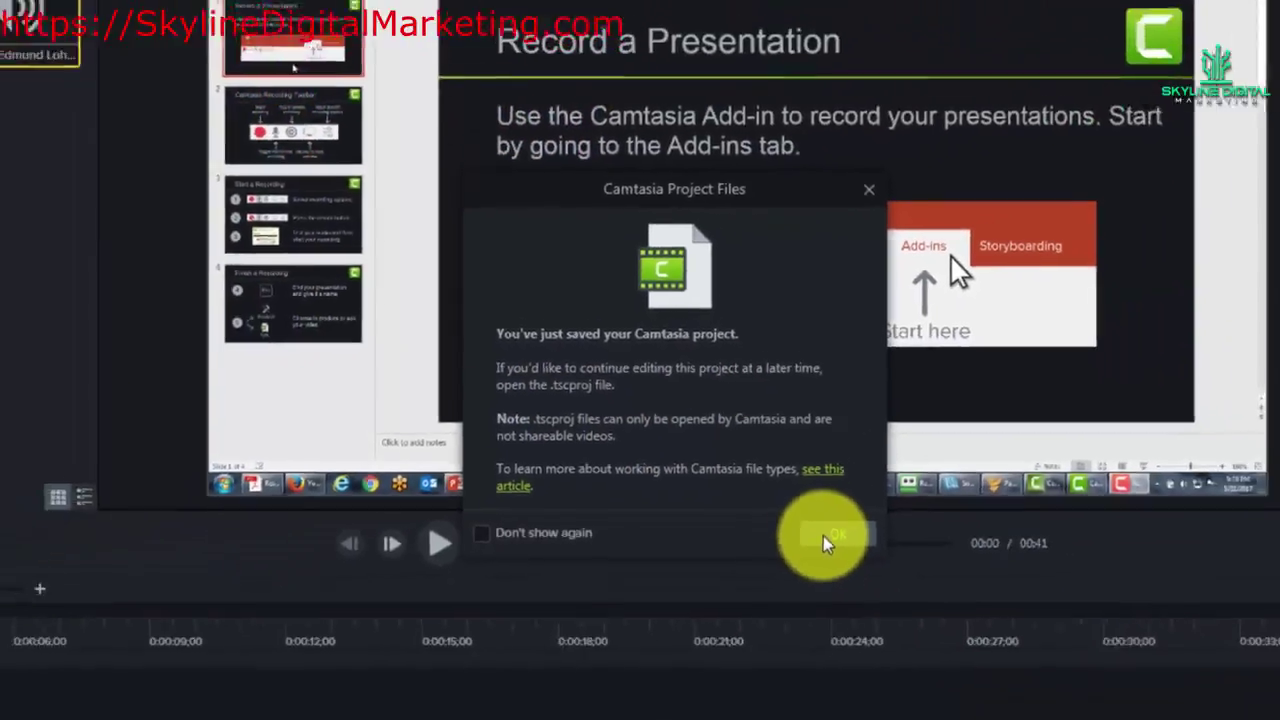
Dismiss the Camtasia Project Files confirmation with OK
left_click(962, 662)
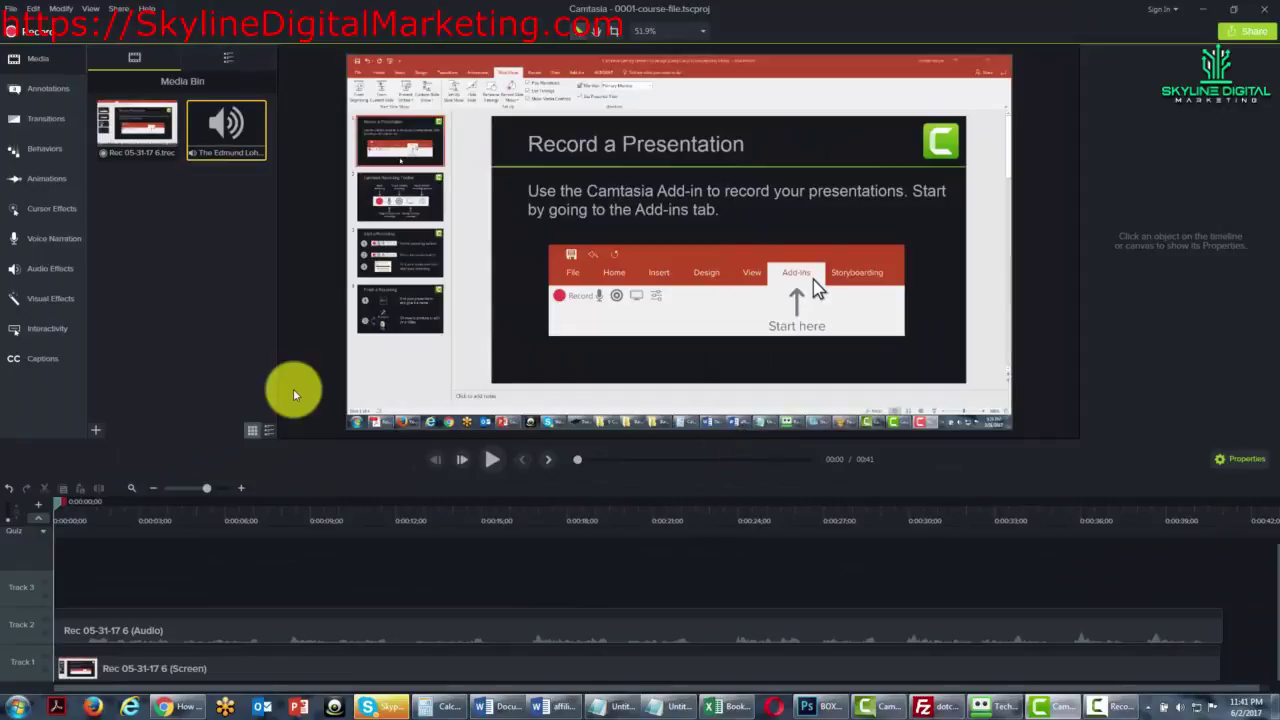